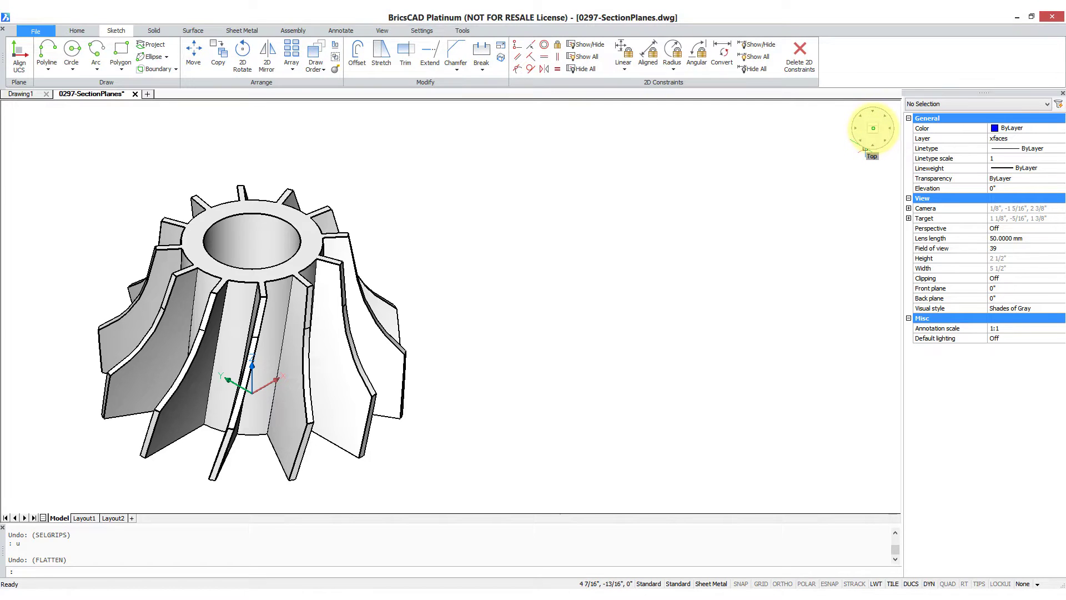
# - Switch to the Top view and flatten the entire turbine into 2D lines
pyautogui.click(873, 128)
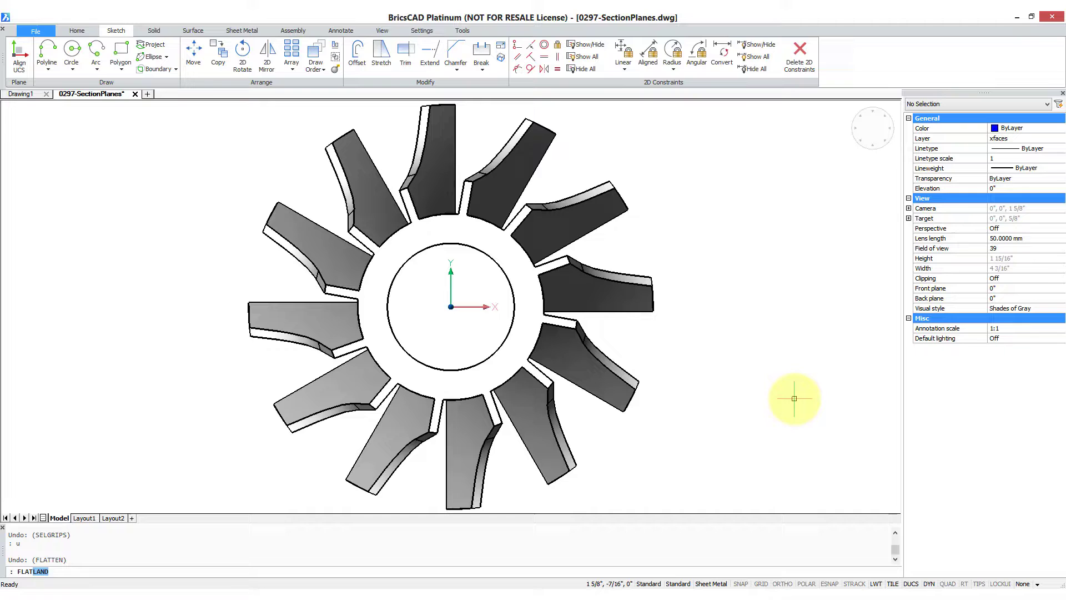
pyautogui.press('Return')
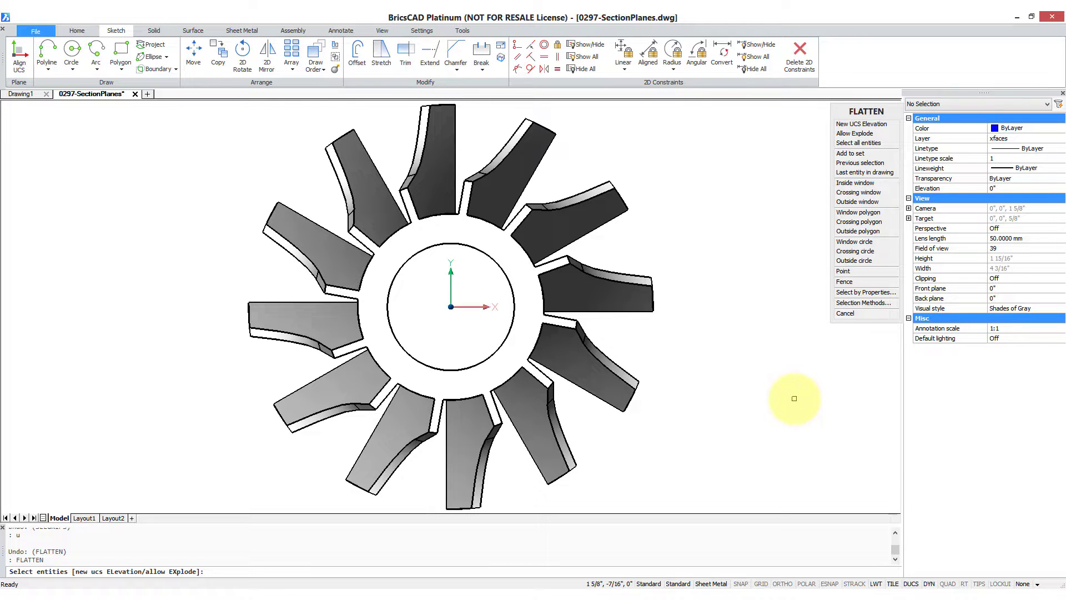
pyautogui.write('all')
pyautogui.press('Return')
pyautogui.press('Return')
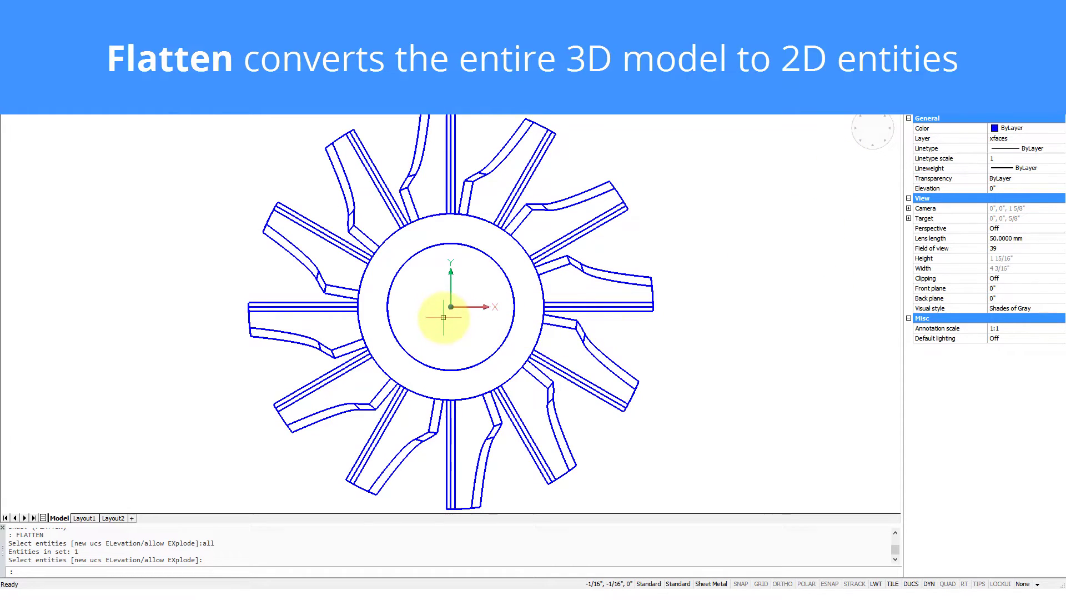
# - Orbit the flattened linework, then undo to restore the shaded 3D solid
pyautogui.keyDown('shift'); pyautogui.moveTo(440, 247); pyautogui.dragTo(450, 304, button='middle'); pyautogui.keyUp('shift')
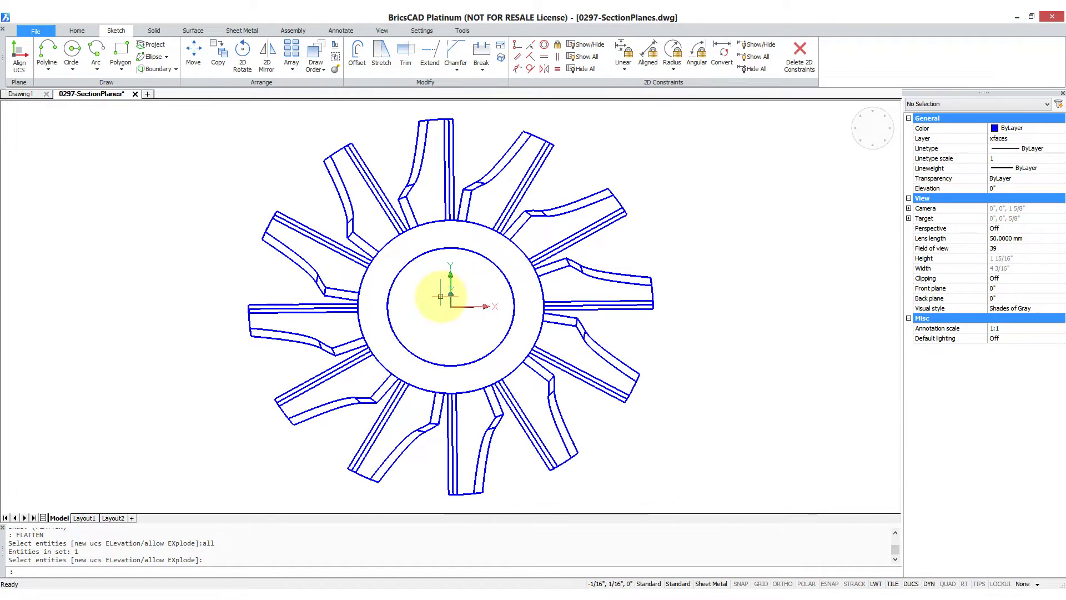
pyautogui.press('Return')
pyautogui.write('u')
pyautogui.press('Return')
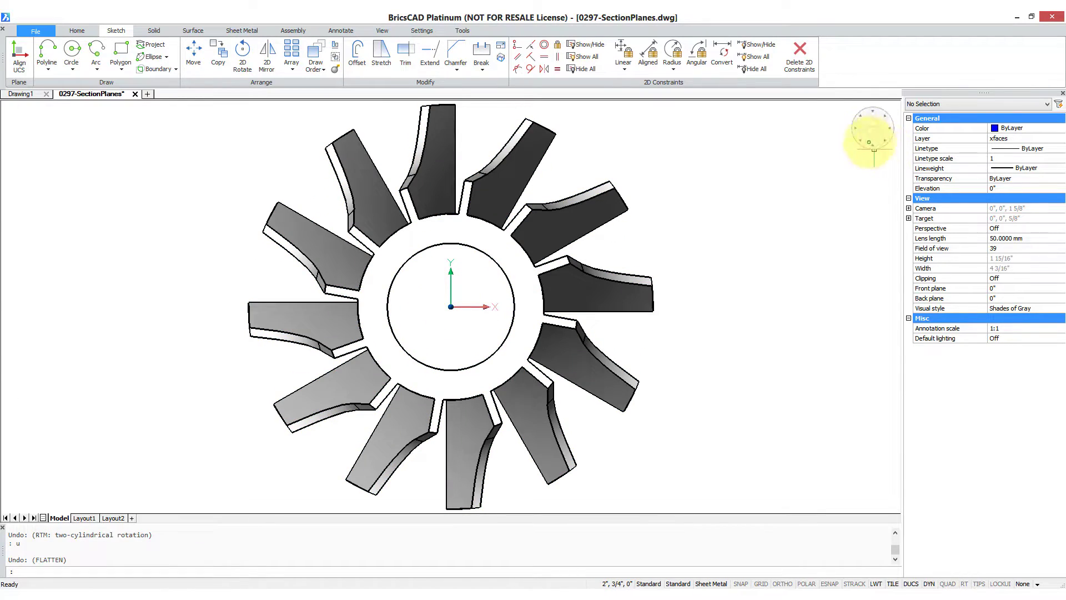
# - Switch to the Left view, zoom out, and flatten all of the side view into 2D lines
pyautogui.click(855, 128)
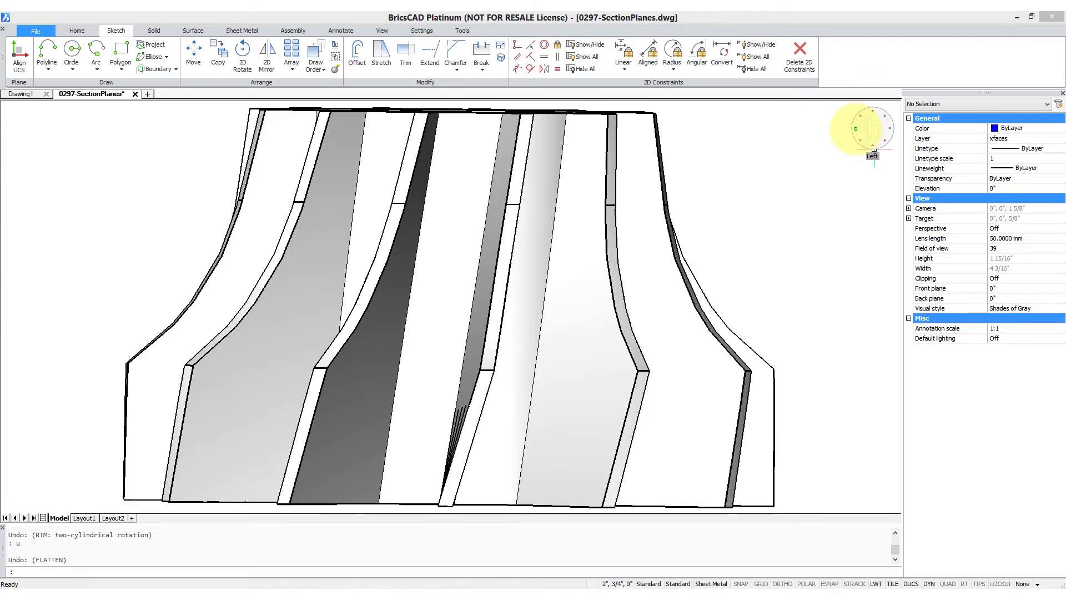
pyautogui.scroll(-2, 583, 260)
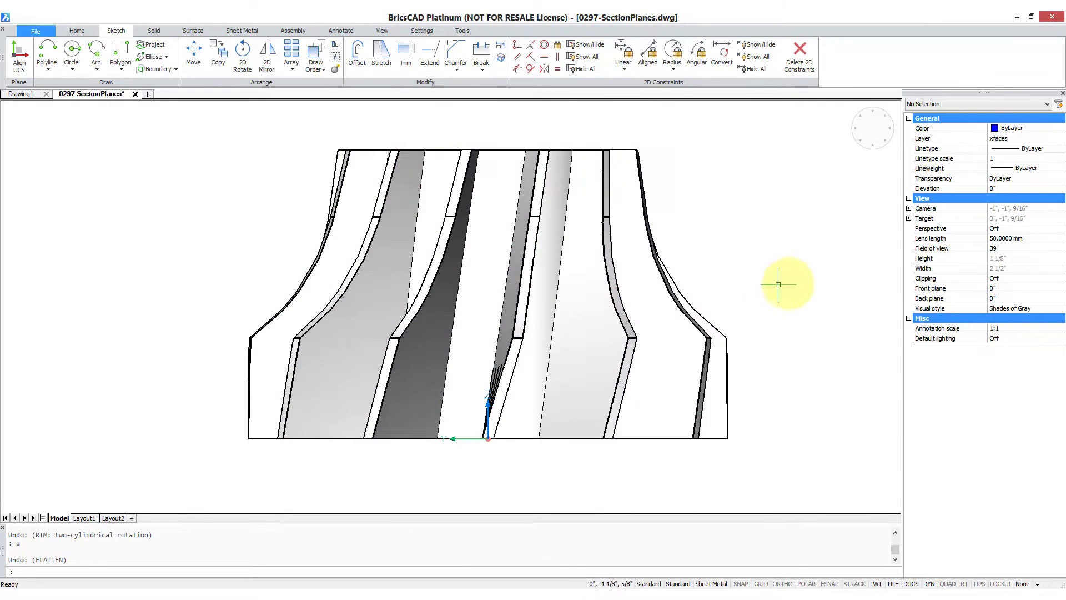
pyautogui.press('Return')
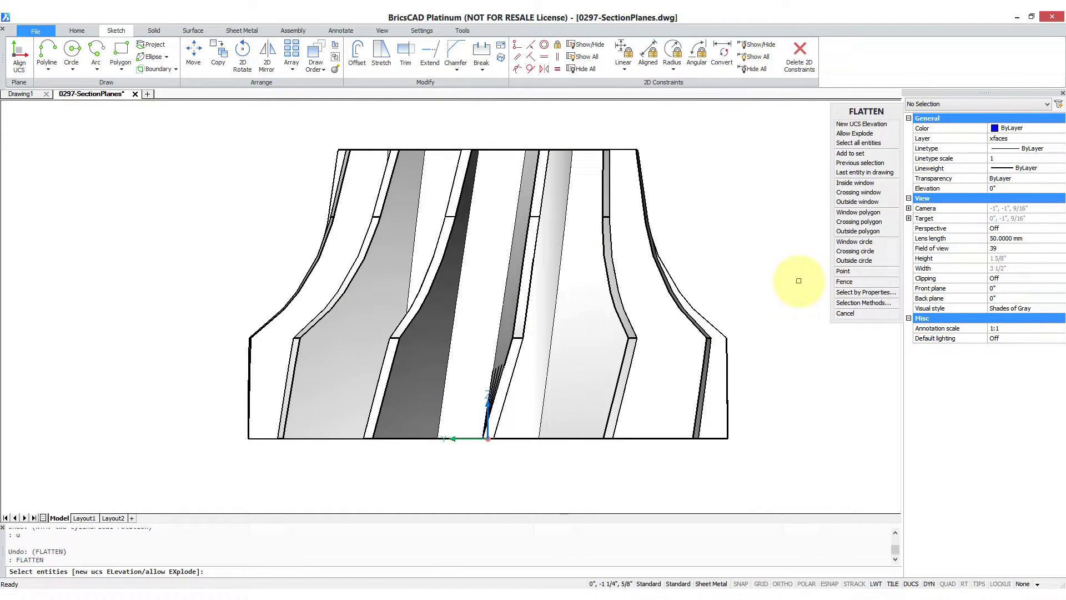
pyautogui.write('all')
pyautogui.press('Return')
pyautogui.press('Return')
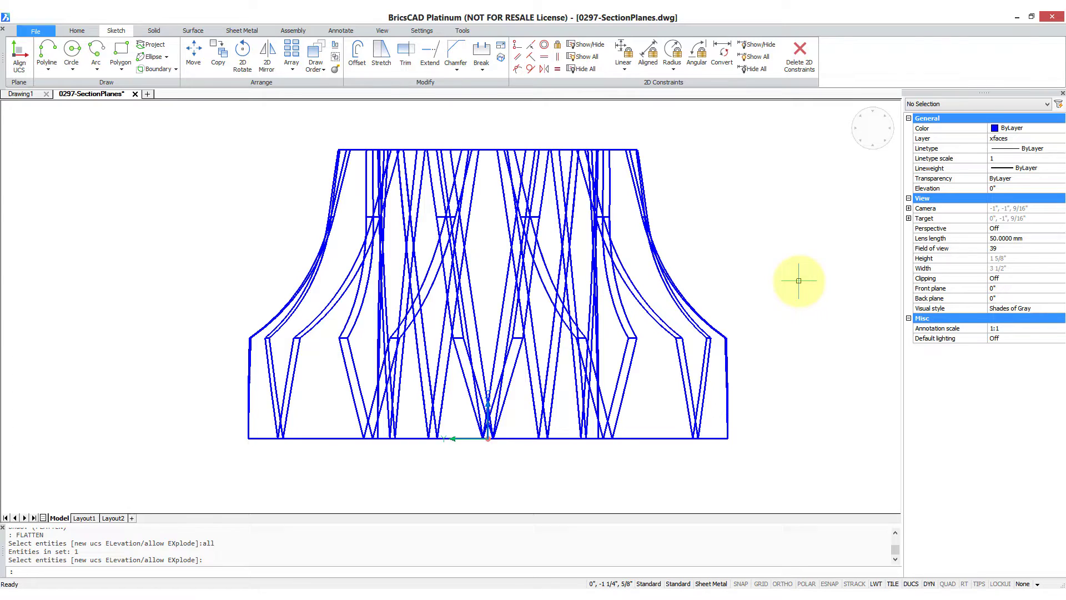
# - Undo the last view change and orbit until the flat lines are seen edge-on
pyautogui.press('Escape')
pyautogui.write('u')
pyautogui.press('Return')
pyautogui.keyDown('shift'); pyautogui.moveTo(464, 309); pyautogui.dragTo(453, 350, button='middle'); pyautogui.keyUp('shift')
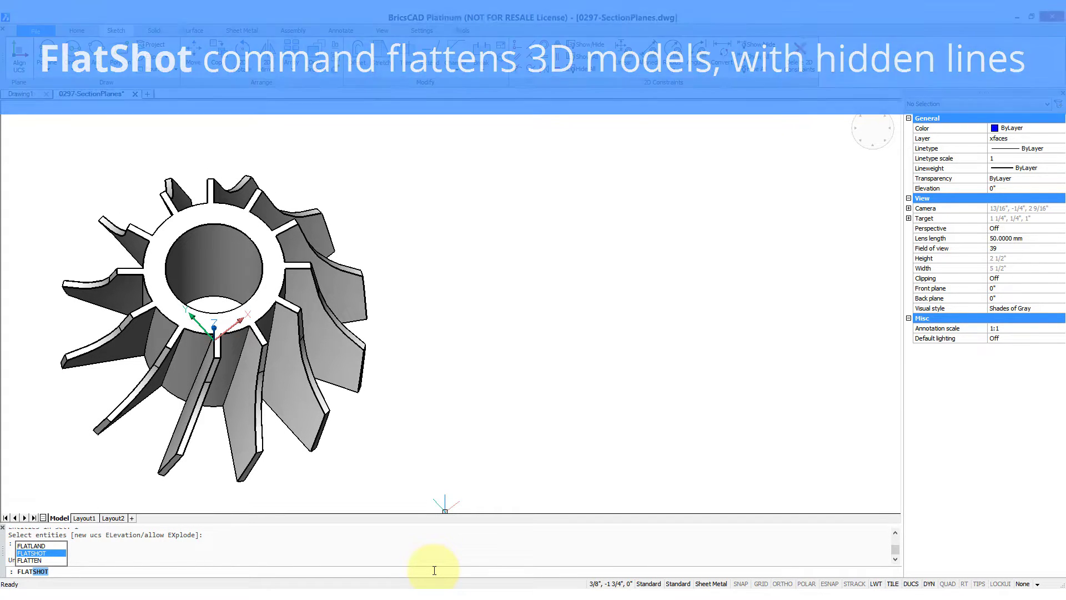
# - In FlatShot settings, keep hidden lines as DASHED linetype in colour 254
pyautogui.press('Return')
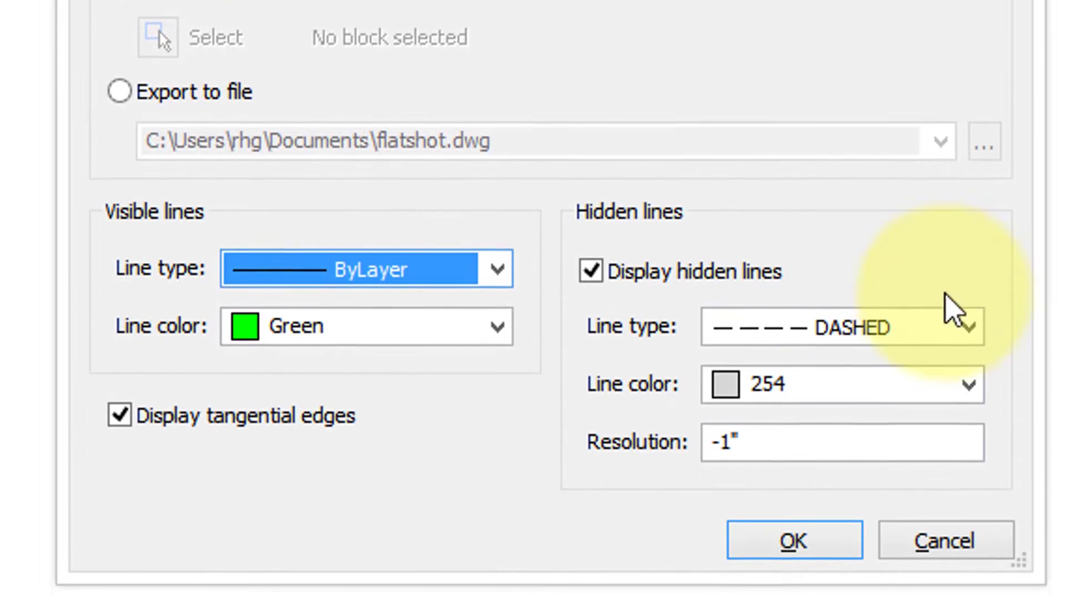
pyautogui.click(969, 327)
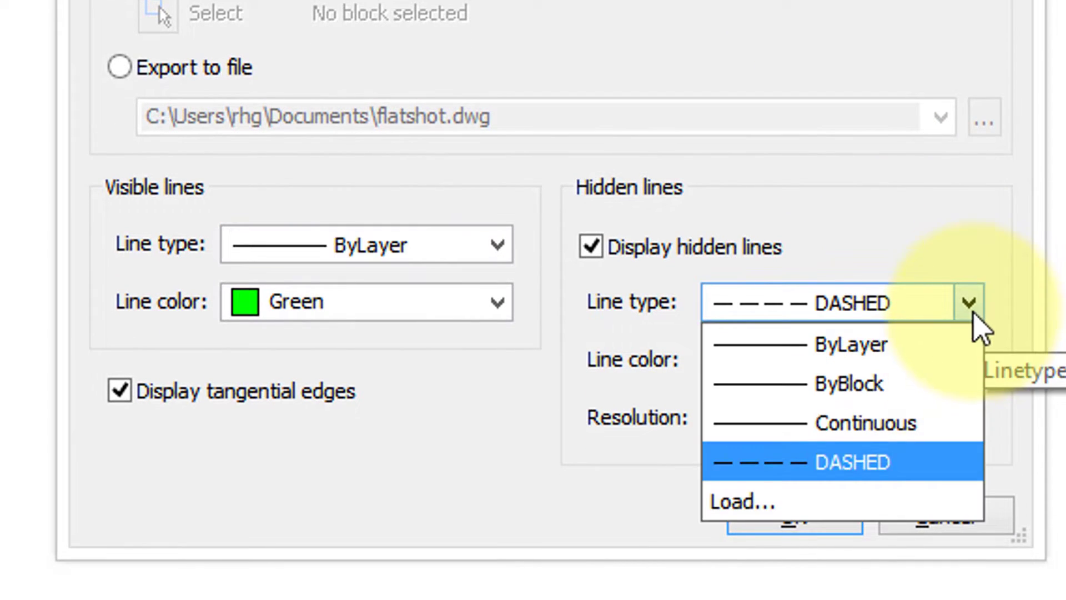
pyautogui.click(972, 314)
pyautogui.click(969, 360)
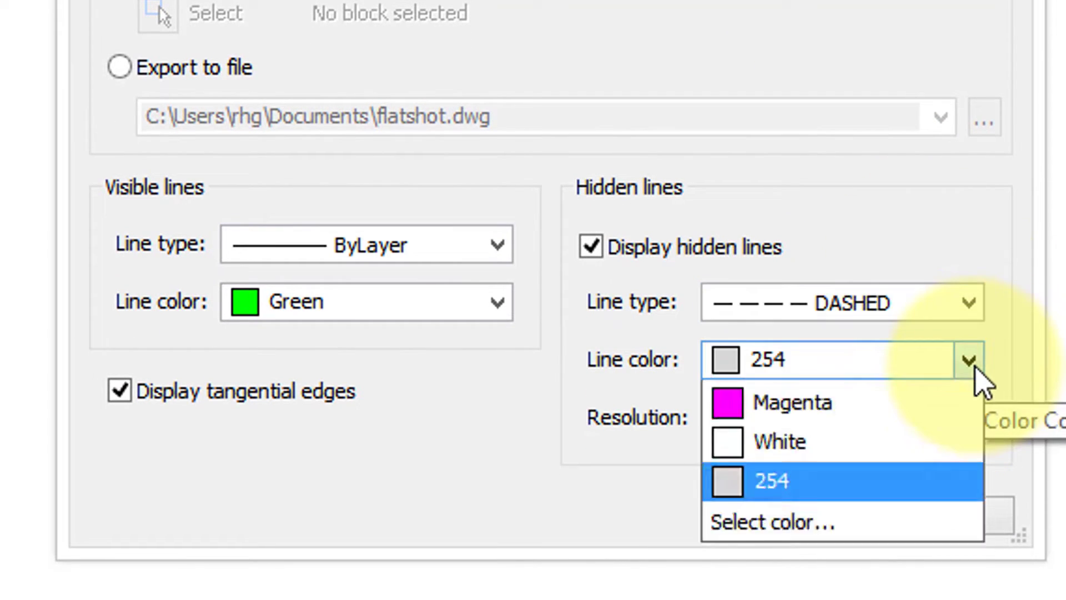
pyautogui.click(947, 202)
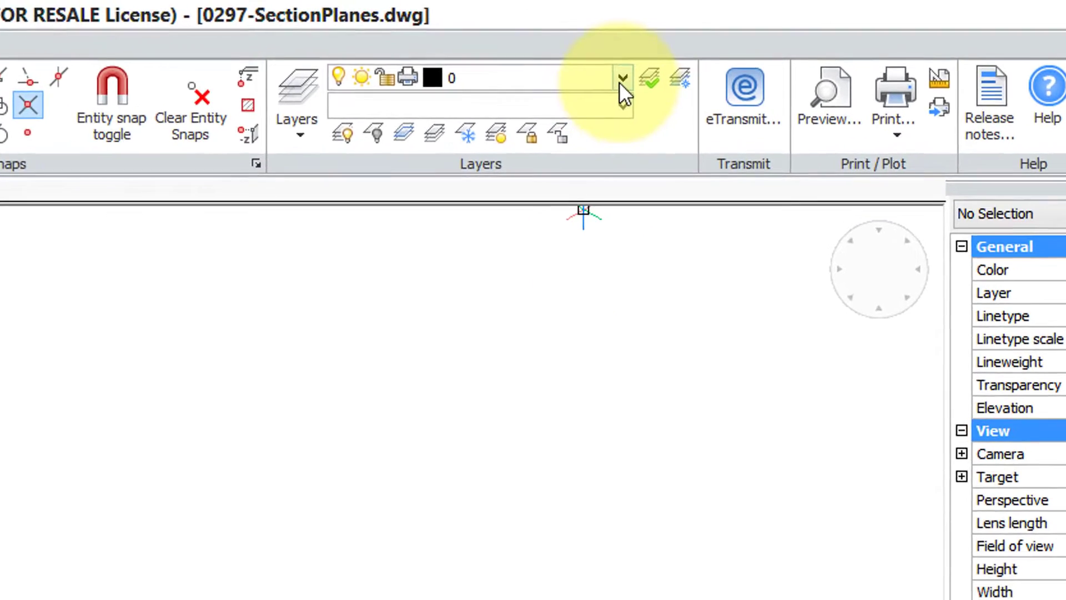
# - Make xedges the current layer and run XEDGES on All to trace the solid's edges in red
pyautogui.click(632, 70)
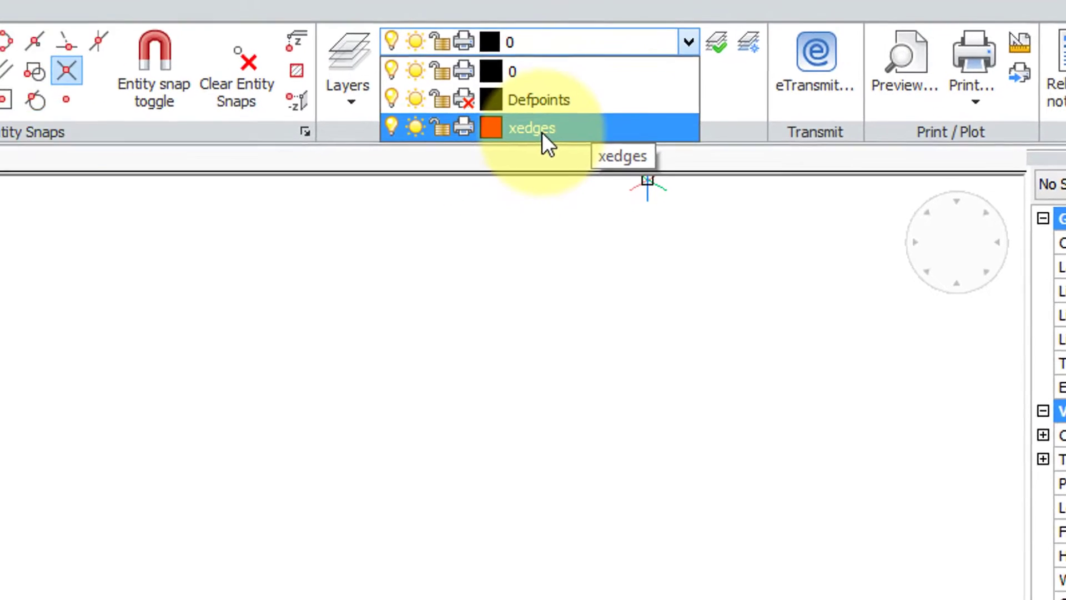
pyautogui.click(541, 132)
pyautogui.write('e')
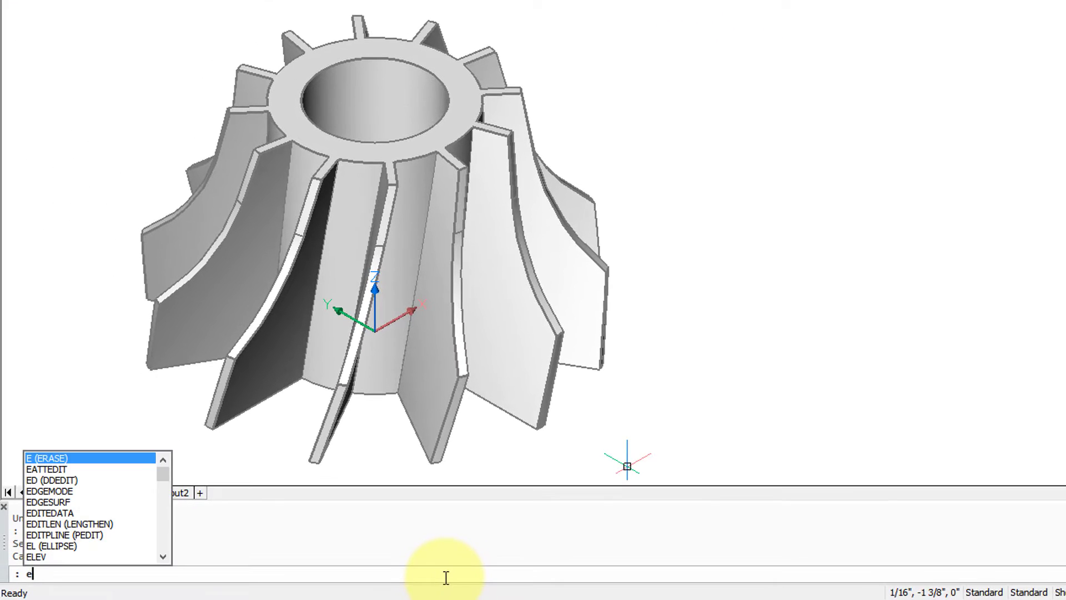
pyautogui.press('BackSpace')
pyautogui.write('XEDGES')
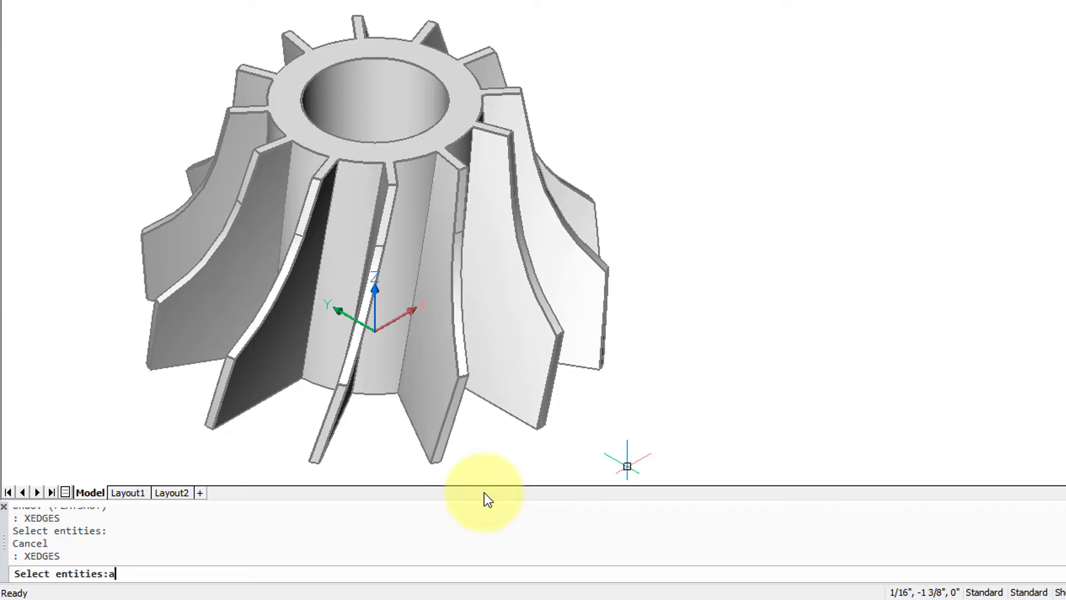
pyautogui.press('Return')
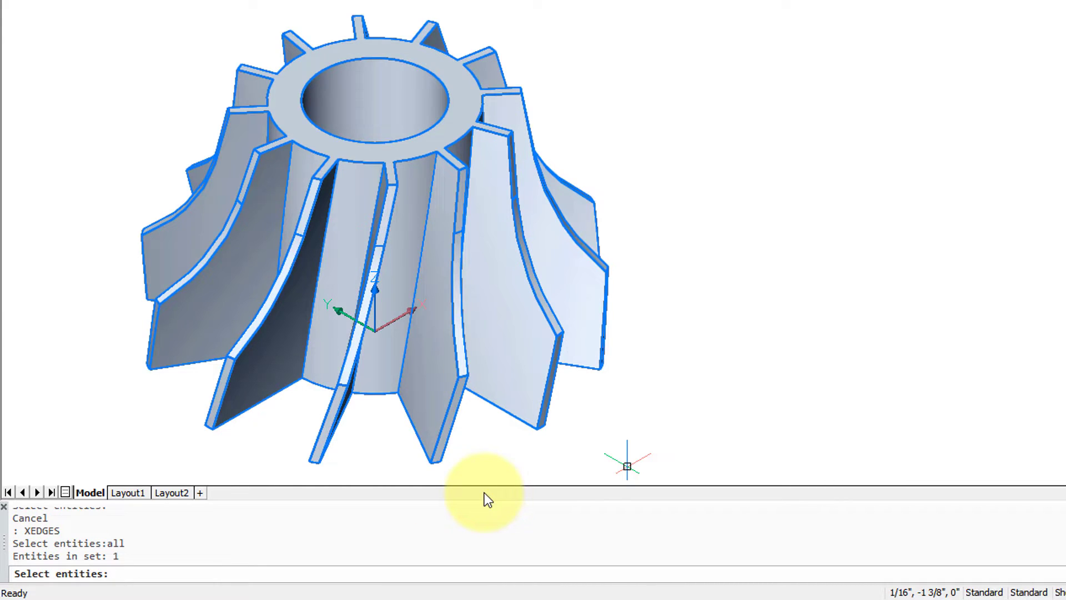
pyautogui.press('Return')
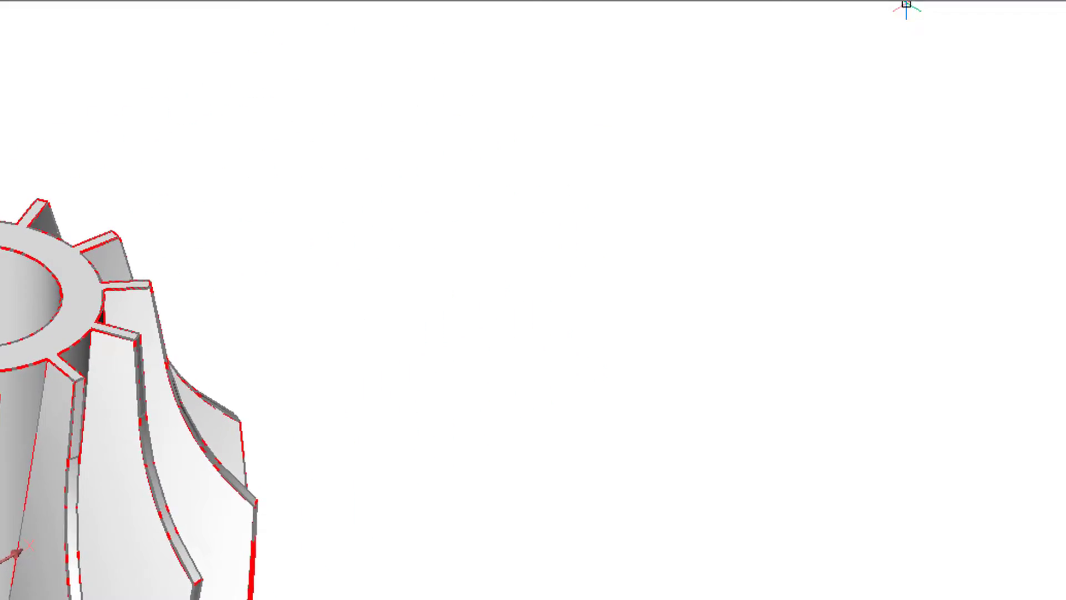
# - Freeze layer 0 to hide the solid, confirm a red edge is a Circle on xedges, and orbit the wireframe
pyautogui.click(690, 24)
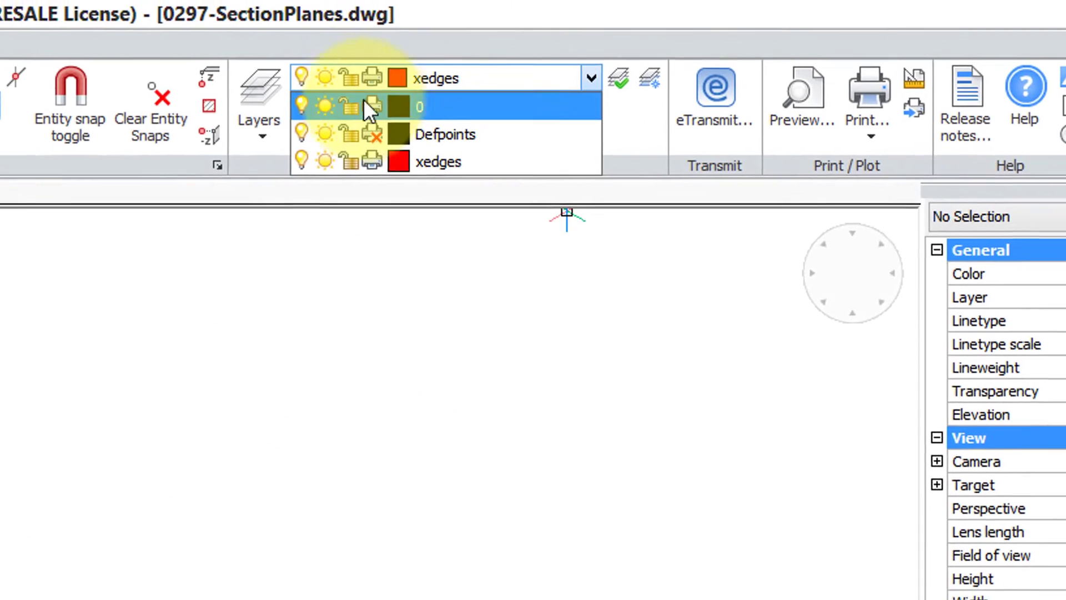
pyautogui.click(320, 106)
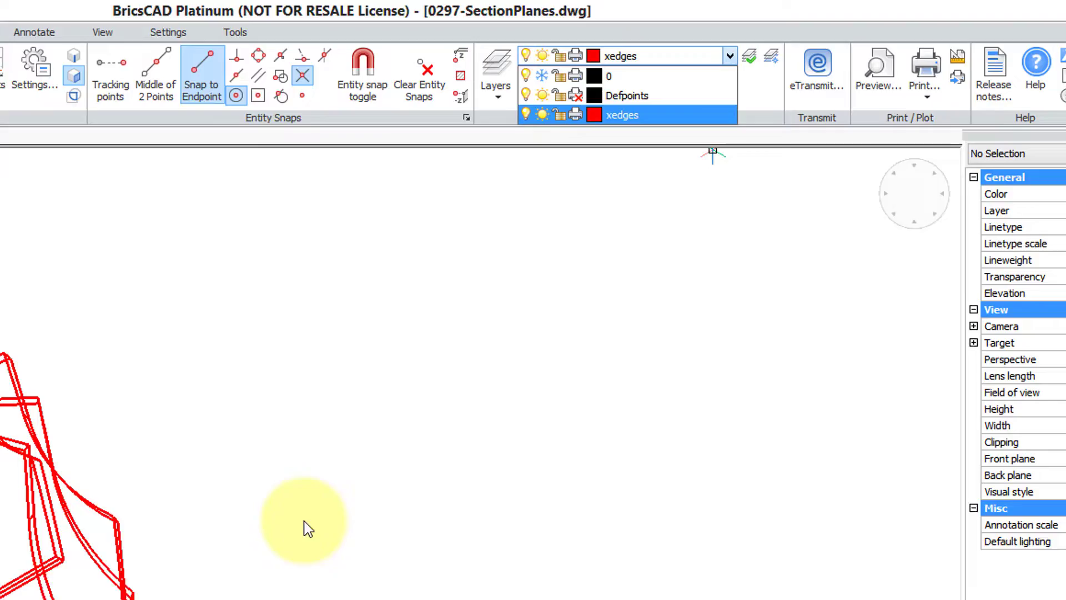
pyautogui.click(307, 473)
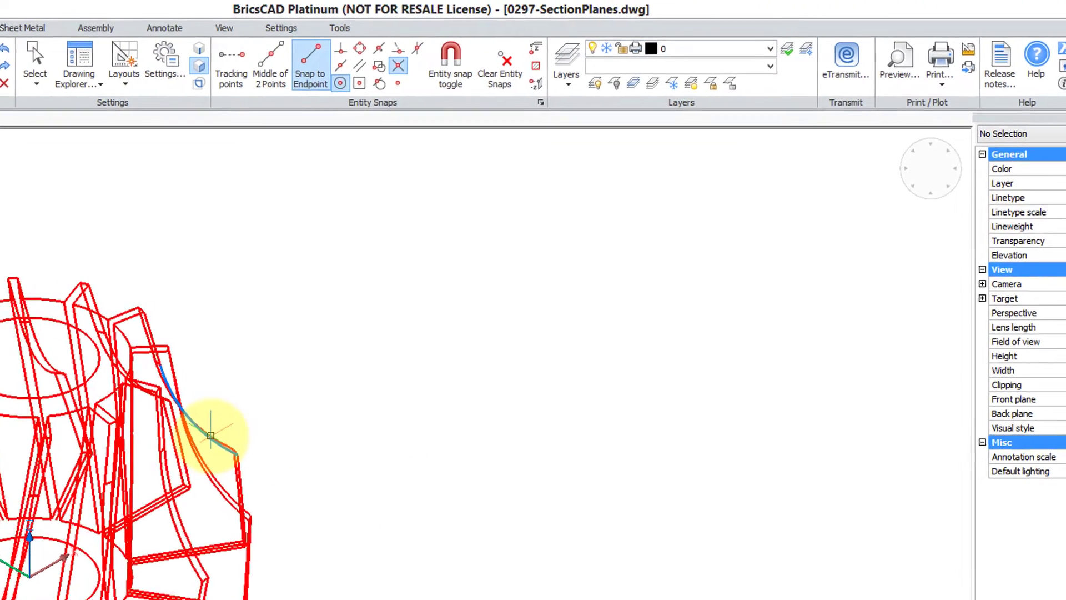
pyautogui.click(217, 433)
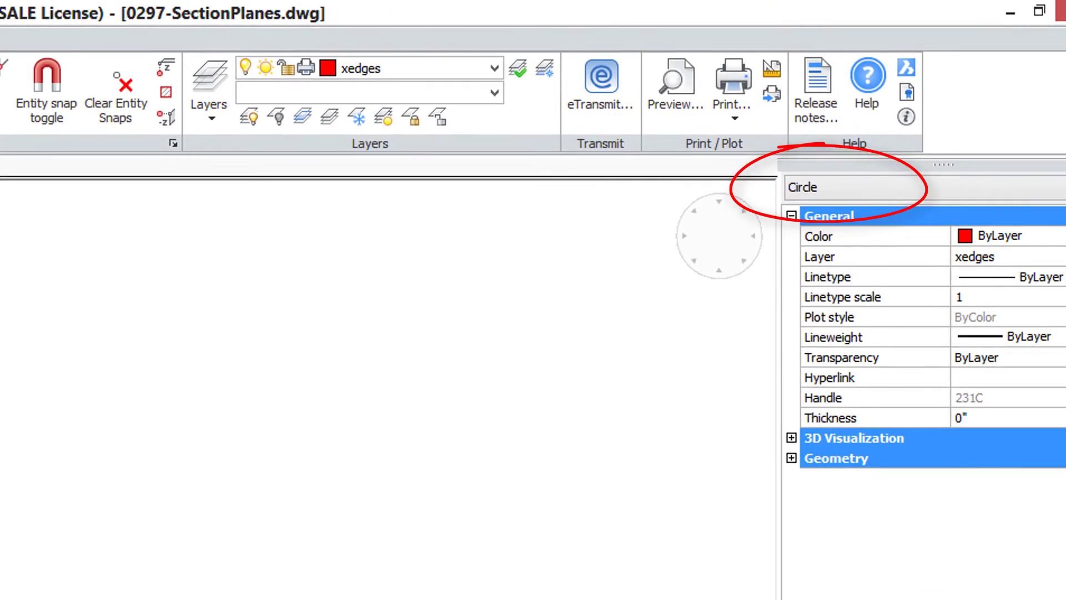
pyautogui.press('Escape')
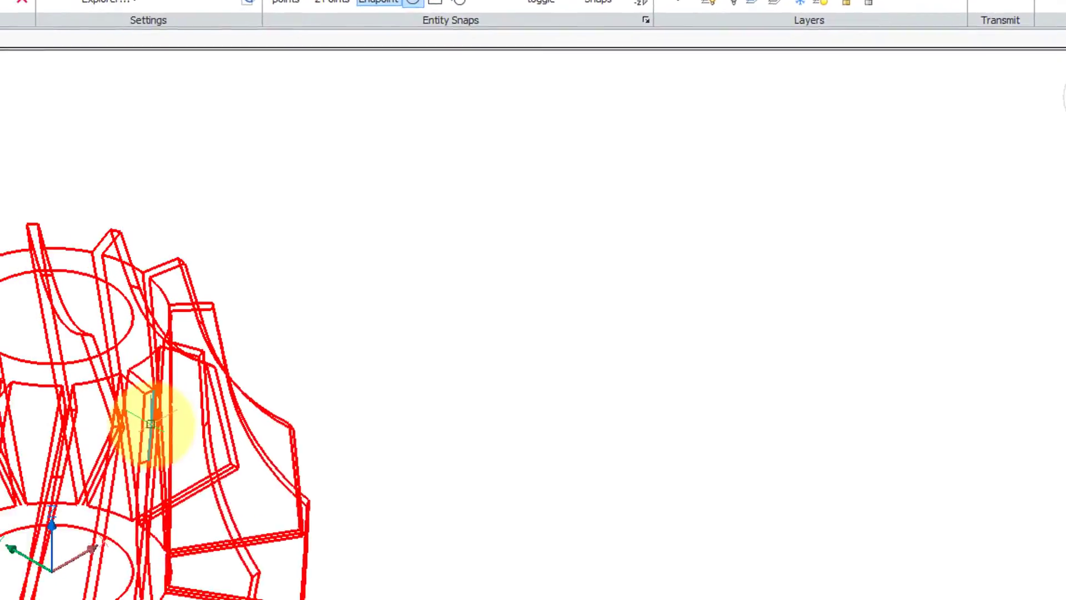
pyautogui.keyDown('shift'); pyautogui.moveTo(147, 424); pyautogui.dragTo(527, 334, button='middle'); pyautogui.keyUp('shift')
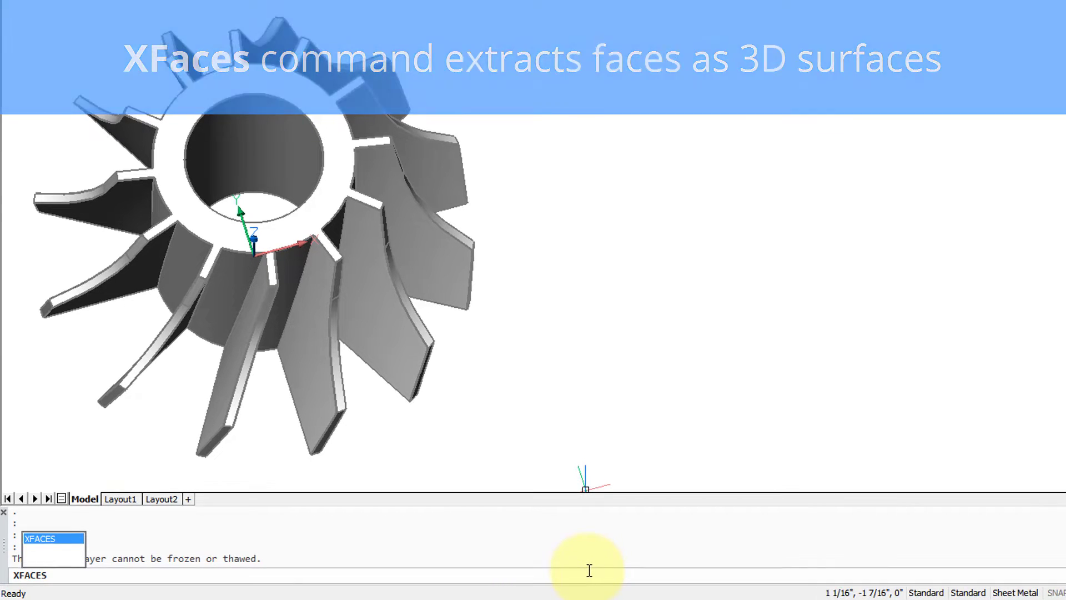
# - Run XFACES with the Move option and crossing-window select every face of the impeller
pyautogui.press('Return')
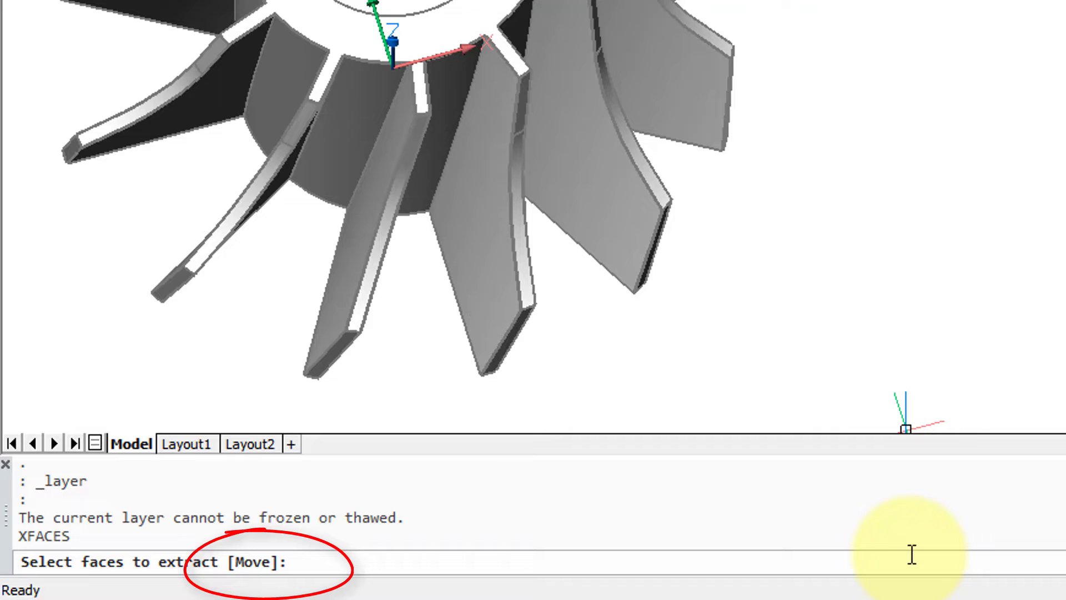
pyautogui.press('Return')
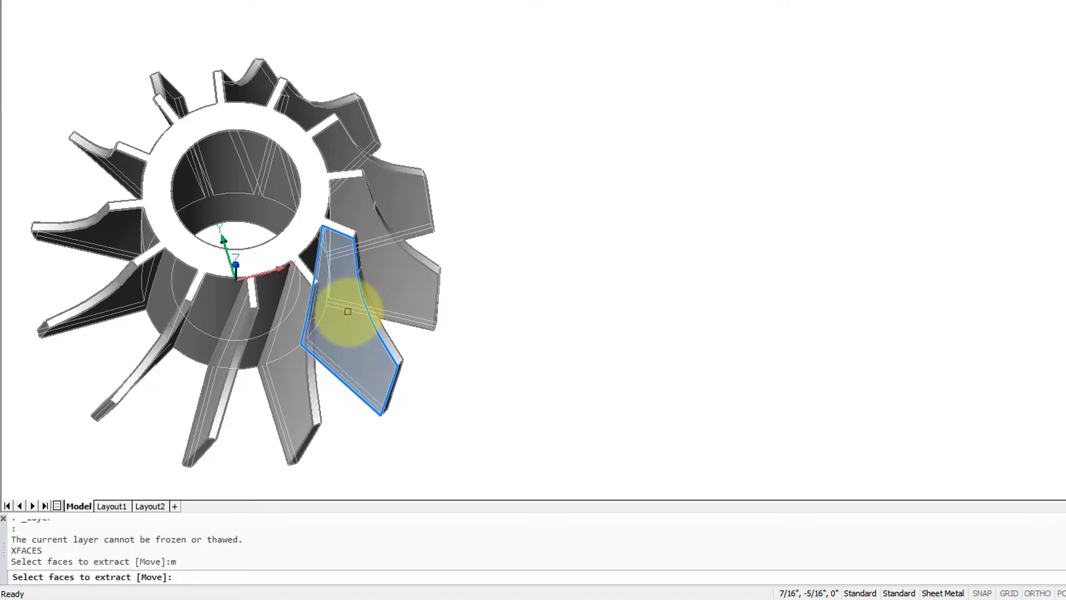
pyautogui.write('c')
pyautogui.press('Return')
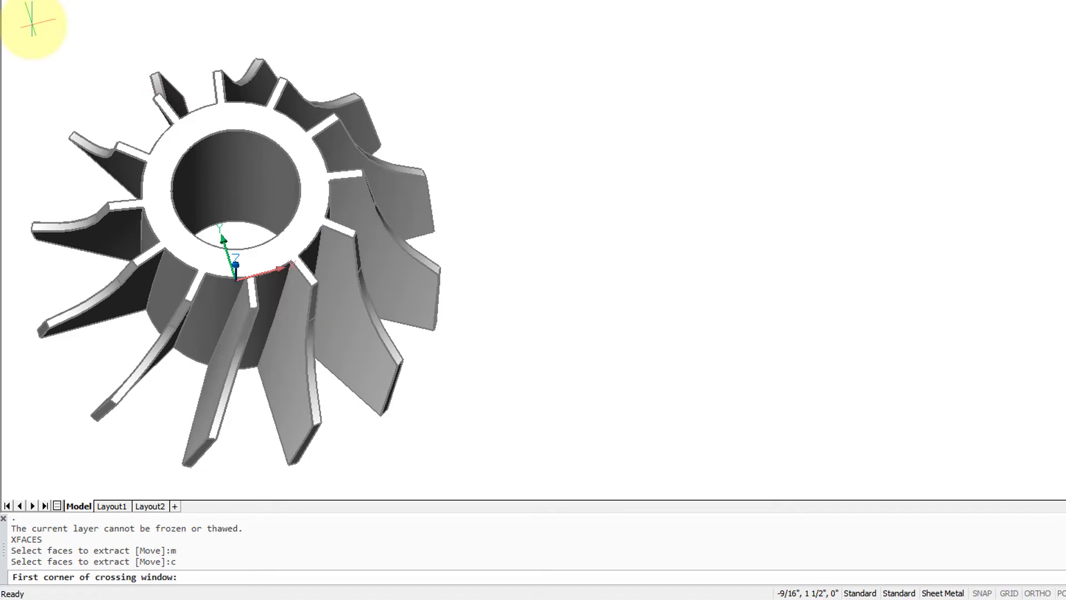
pyautogui.click(32, 23)
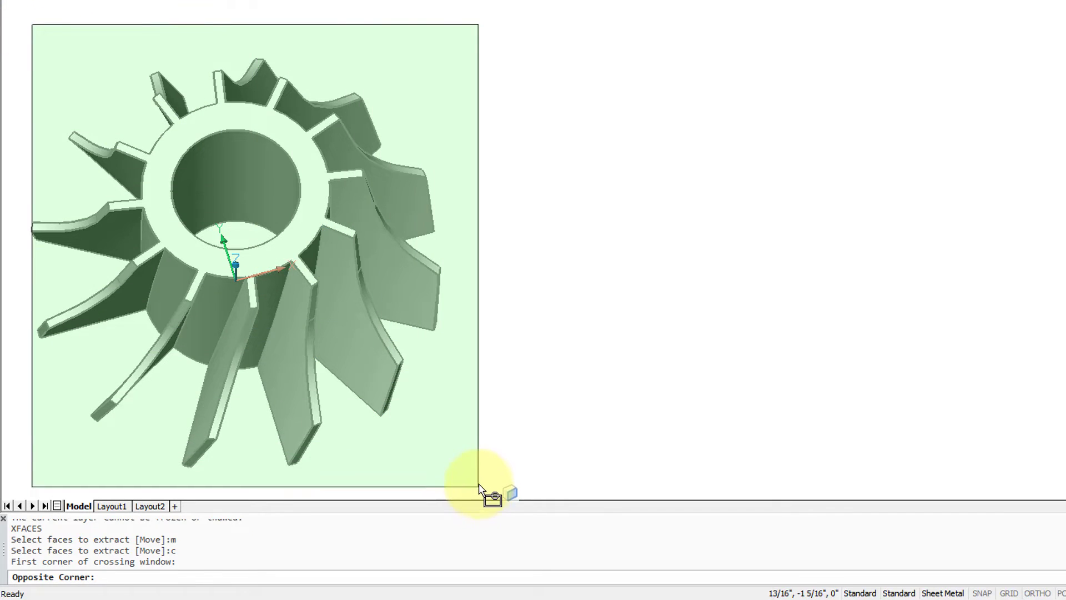
pyautogui.click(479, 486)
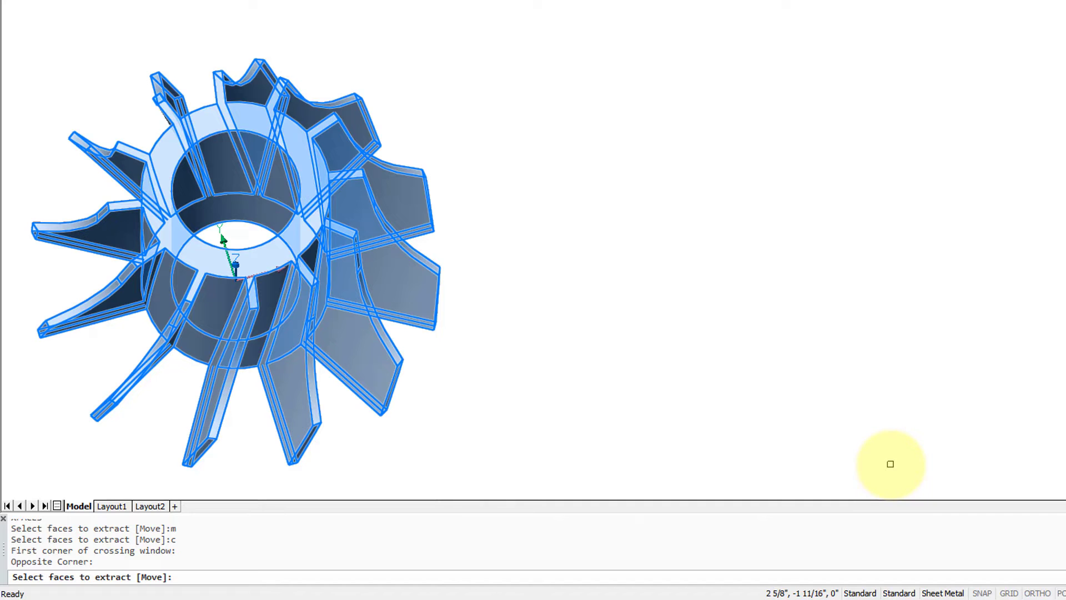
pyautogui.press('Return')
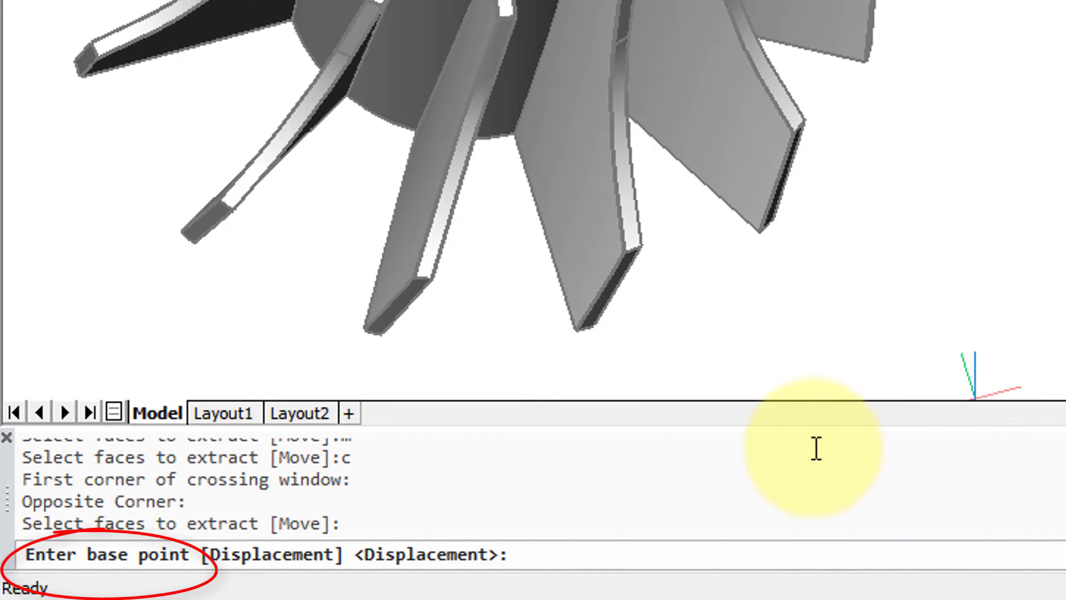
# - Place the surface copy right of the original and compare a Solid Face against a Surface Face
pyautogui.click(476, 321)
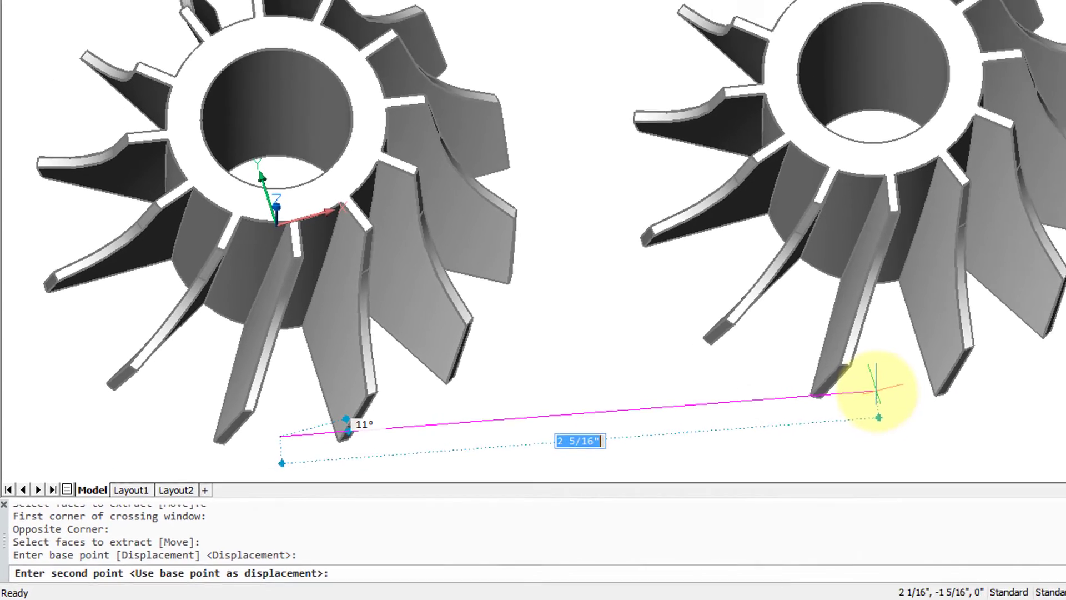
pyautogui.click(788, 409)
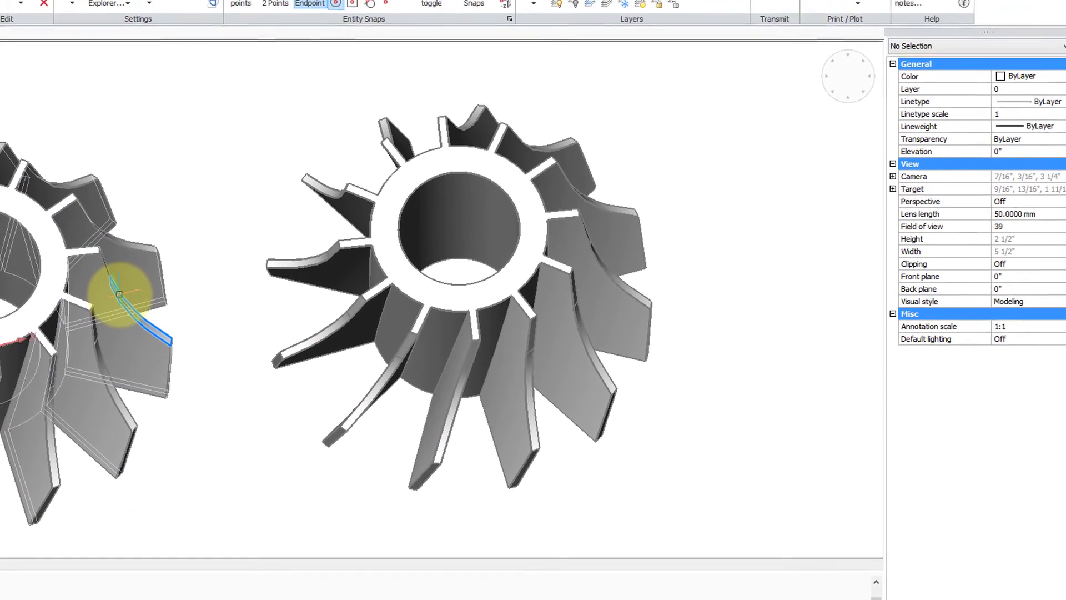
pyautogui.click(207, 265)
pyautogui.press('Escape')
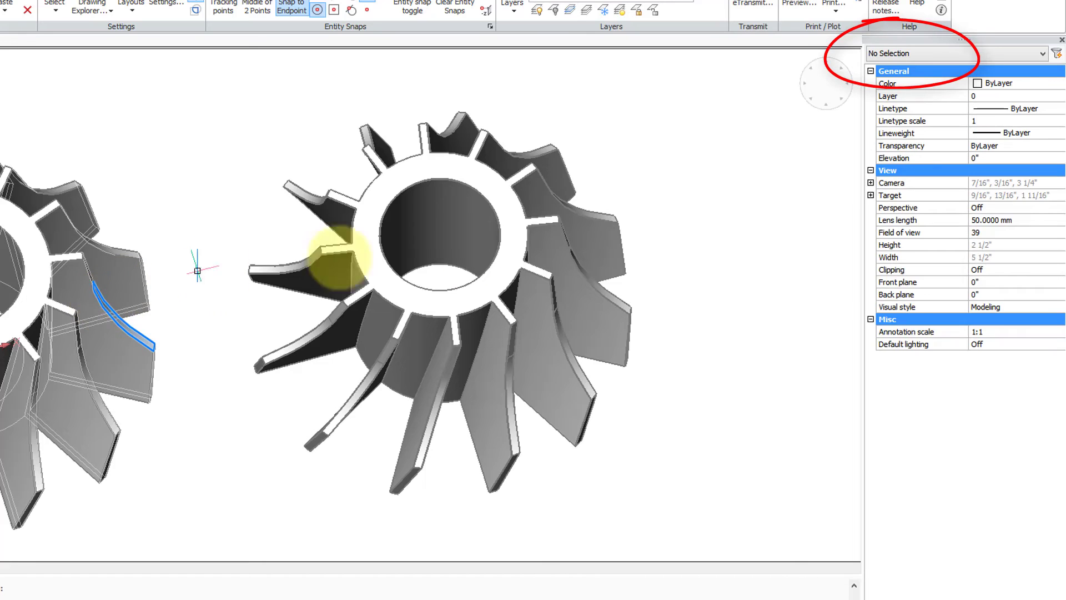
pyautogui.click(541, 279)
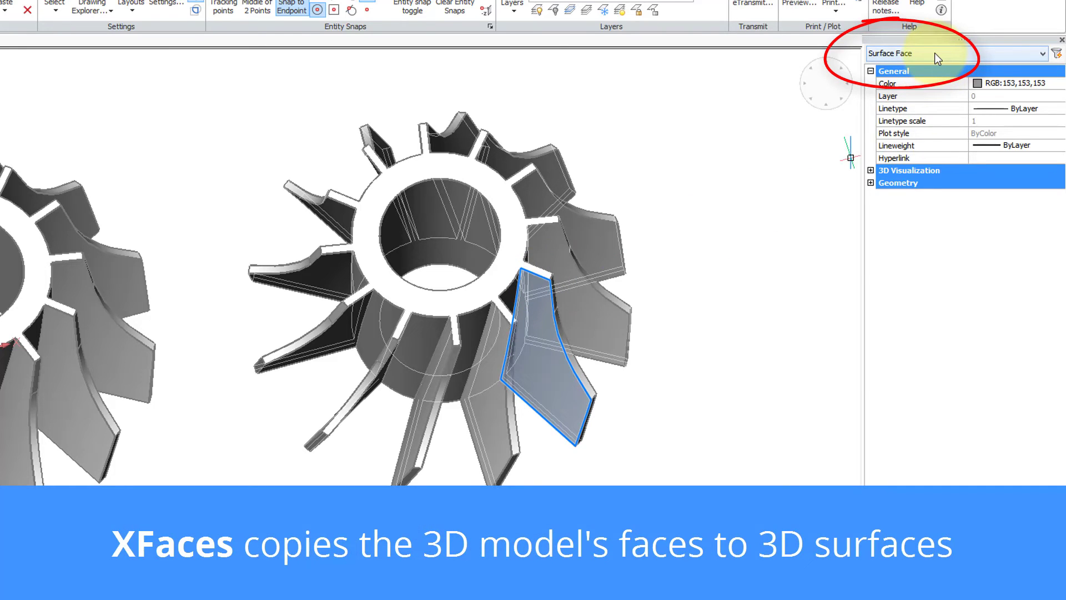
pyautogui.press('Escape')
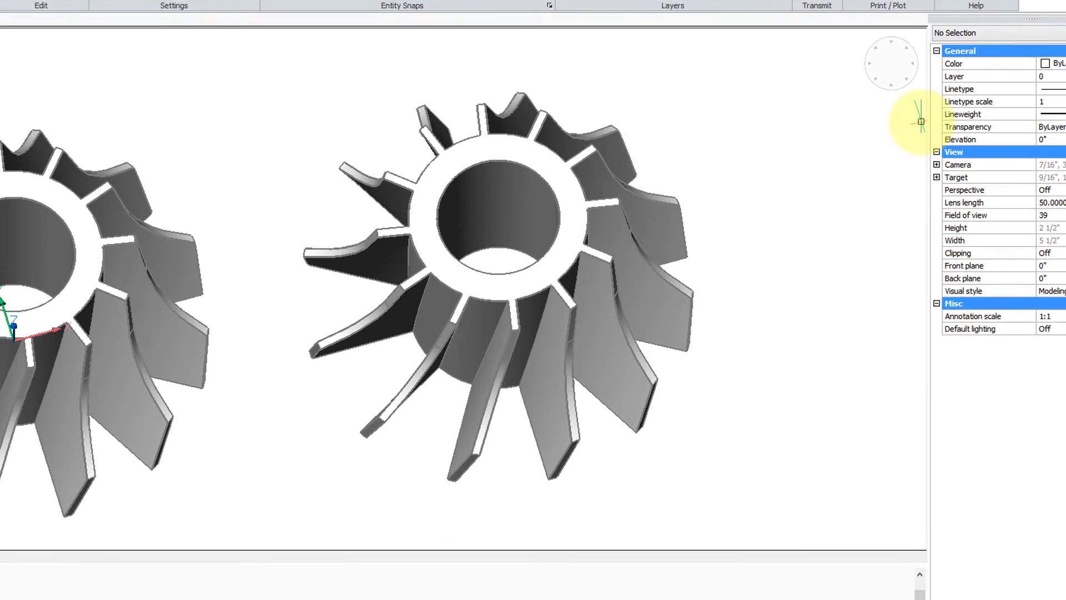
# - Add an Orthographic, Top-aligned SECTIONPLANE and orbit to view it cutting both impellers
pyautogui.write('SECTION')
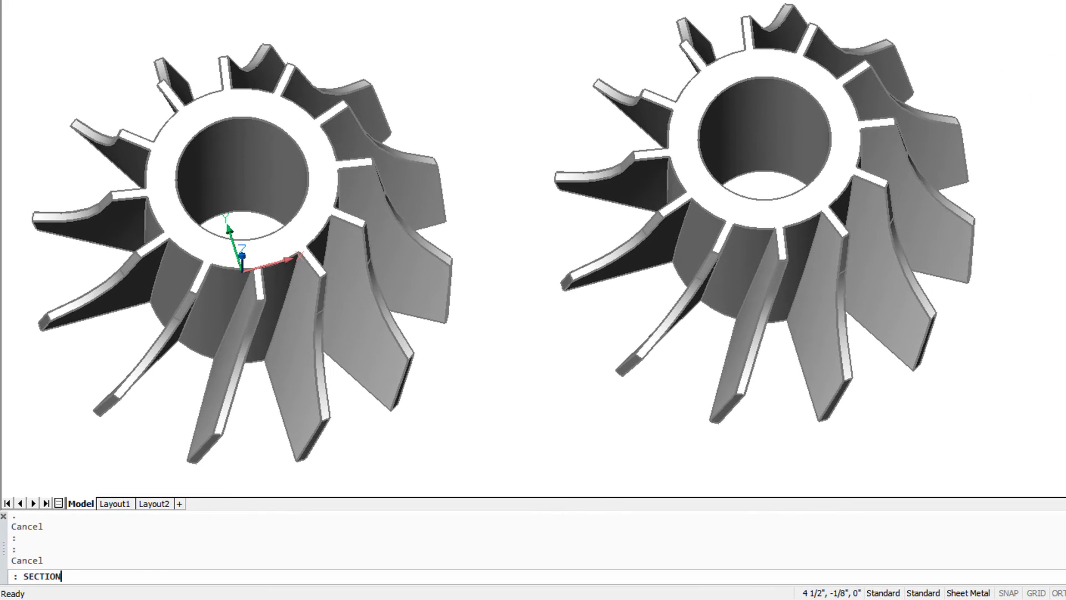
pyautogui.write('PLANE')
pyautogui.press('Return')
pyautogui.write('o')
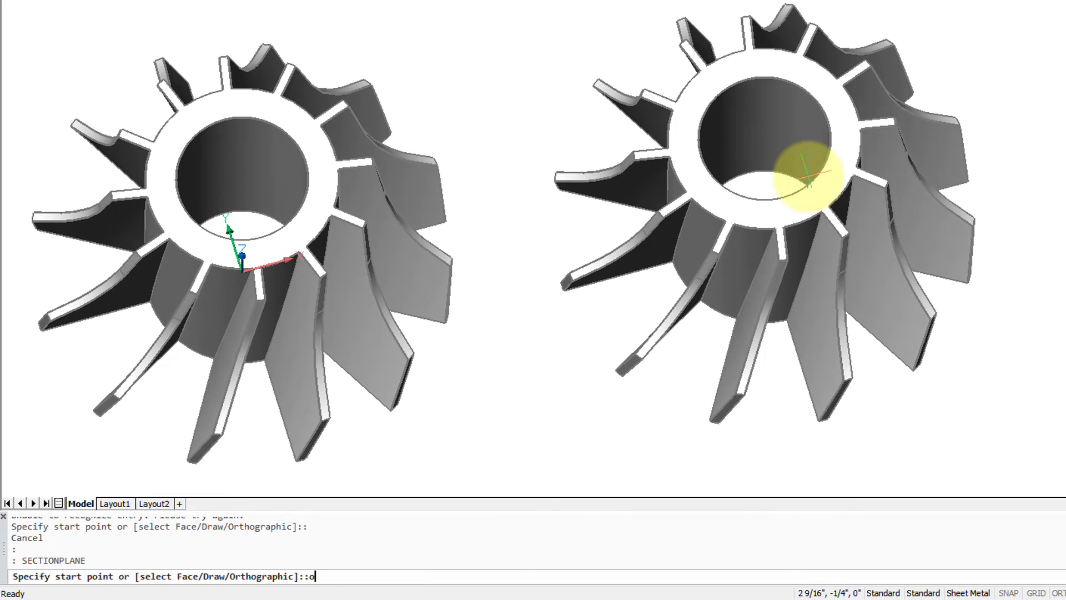
pyautogui.press('Return')
pyautogui.write('t')
pyautogui.press('Return')
pyautogui.keyDown('shift'); pyautogui.moveTo(325, 268); pyautogui.dragTo(341, 291, button='middle'); pyautogui.keyUp('shift')
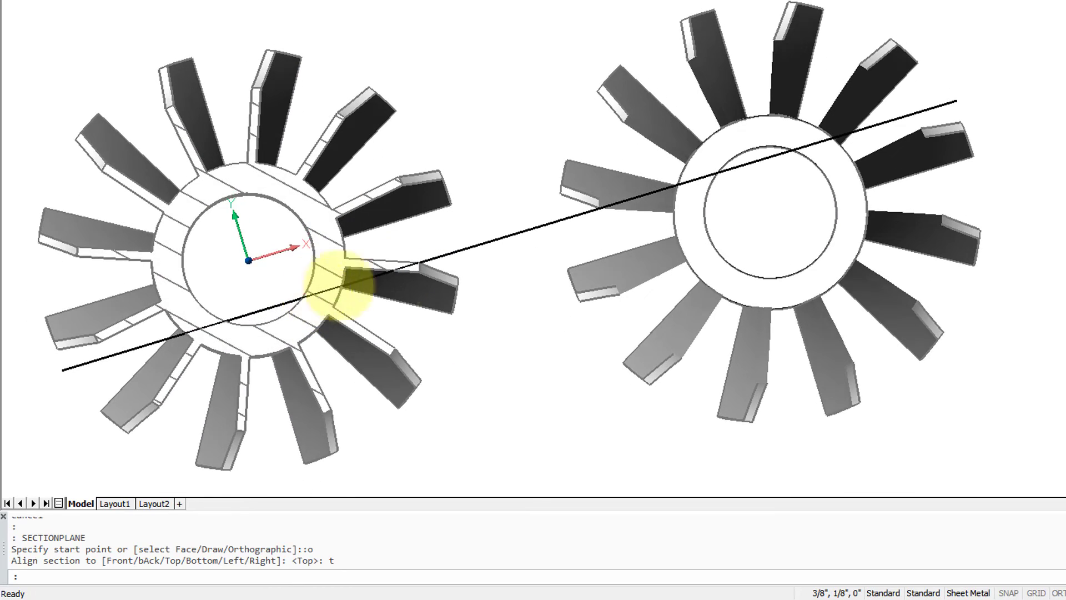
pyautogui.keyDown('shift'); pyautogui.moveTo(726, 297); pyautogui.dragTo(738, 245, button='middle'); pyautogui.keyUp('shift')
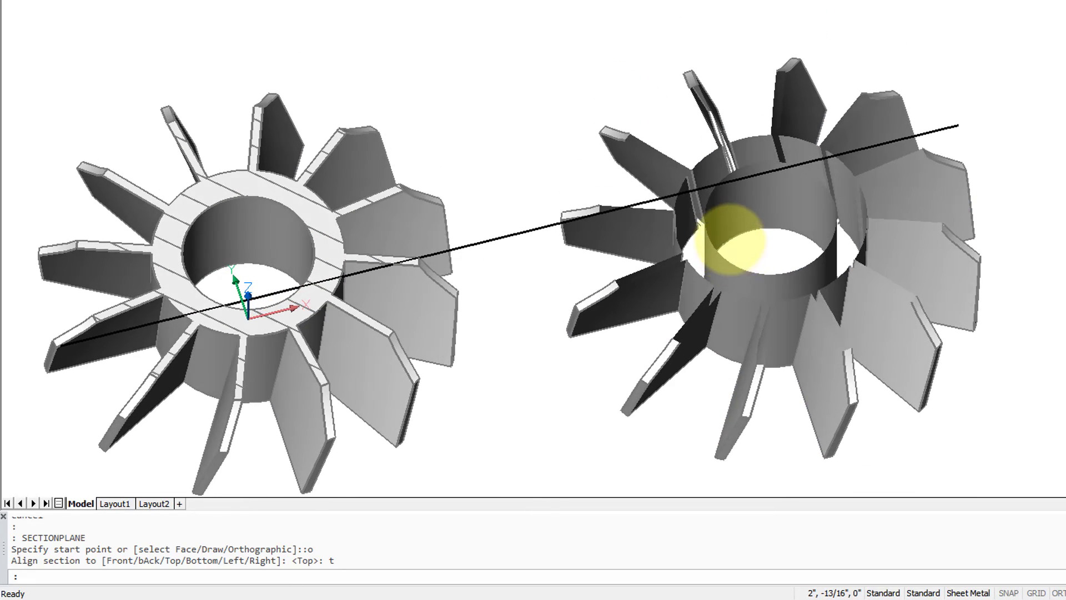